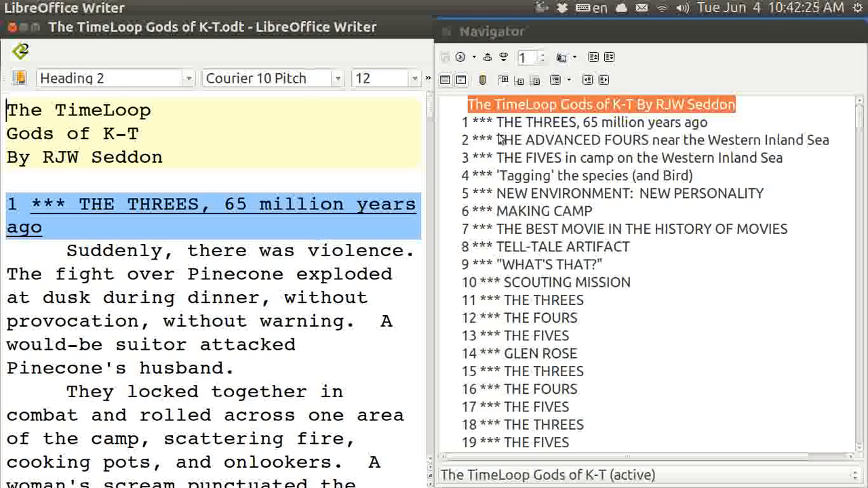
- Jump in the manuscript to the chapter headings "THE FIVES in camp on the Western Inland Sea" and "WHAT'S THAT?" through the Navigator
left_click(526, 161)
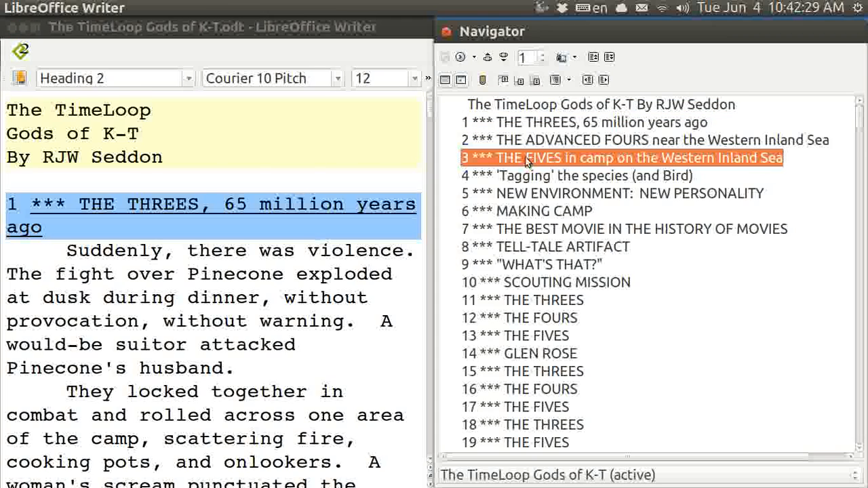
double_click(526, 158)
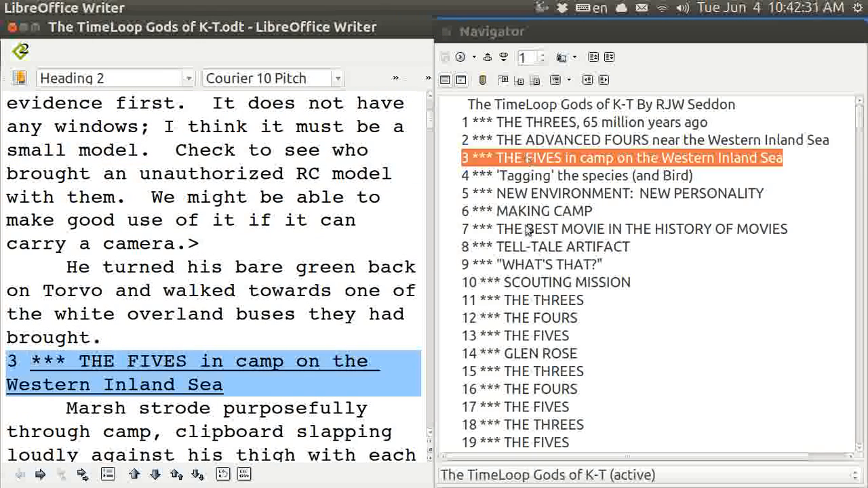
left_click(534, 264)
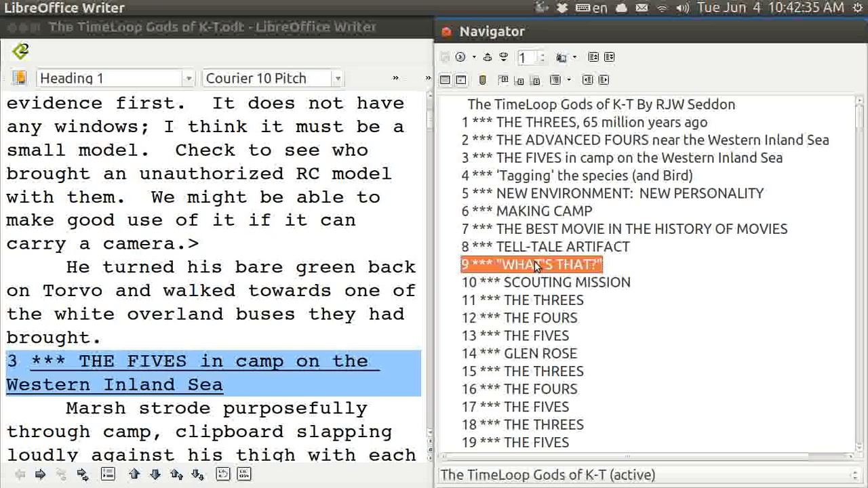
double_click(535, 263)
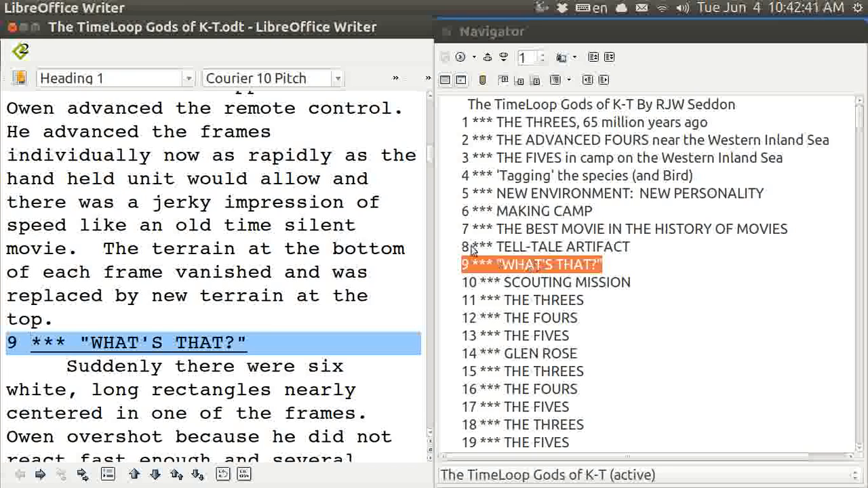
- Check the word and character counts of the manuscript, and close the Word Count dialog
mouse_move(327, 8)
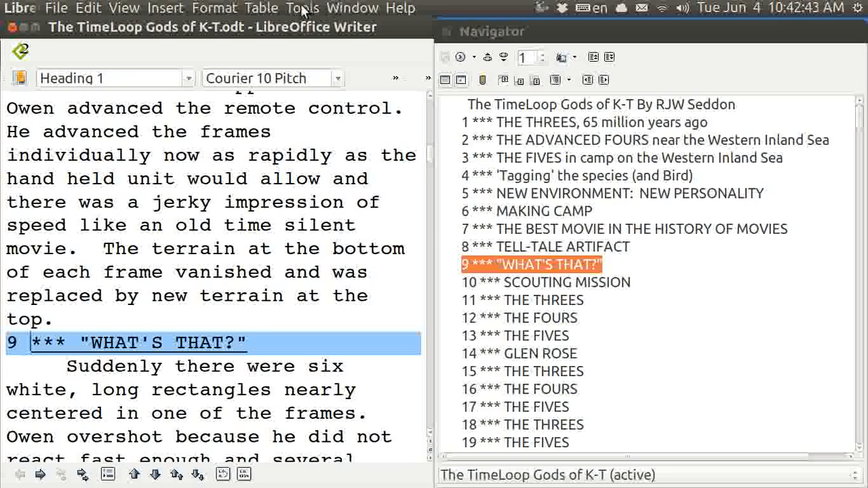
left_click(303, 8)
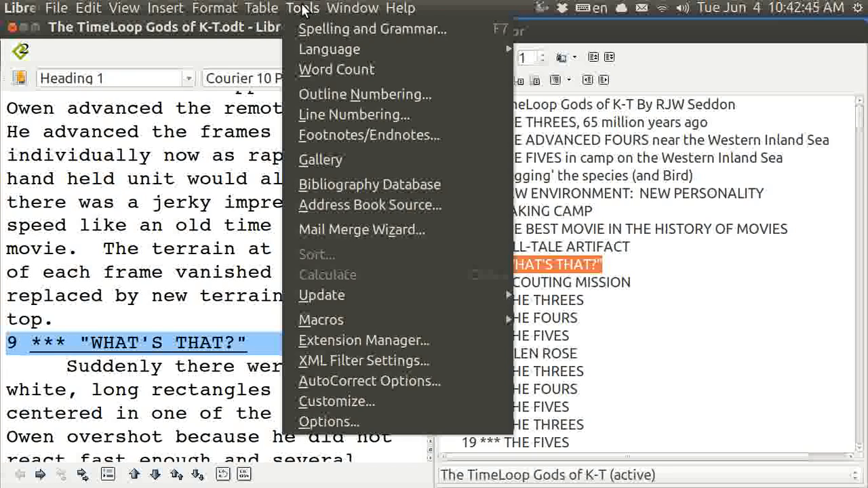
left_click(328, 68)
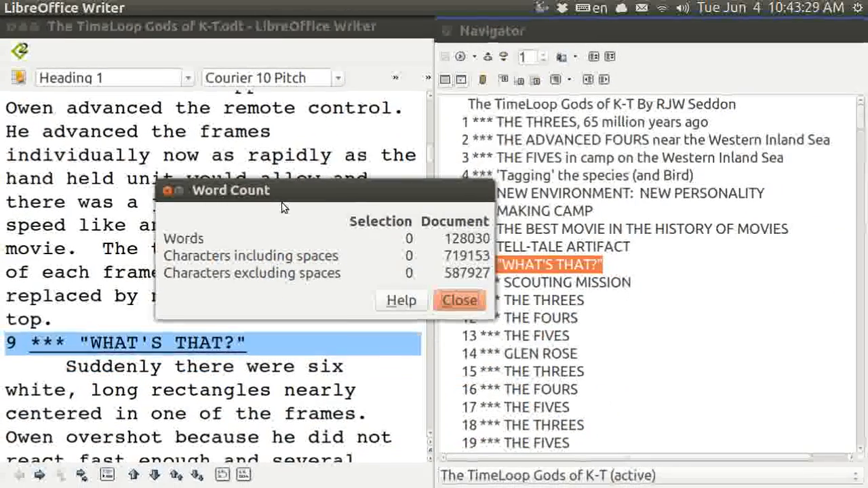
left_click(168, 192)
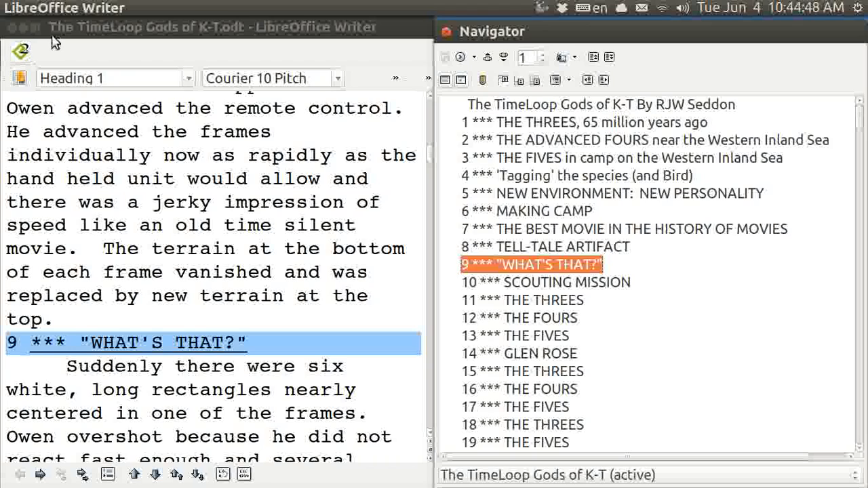
left_click(102, 49)
mouse_move(98, 8)
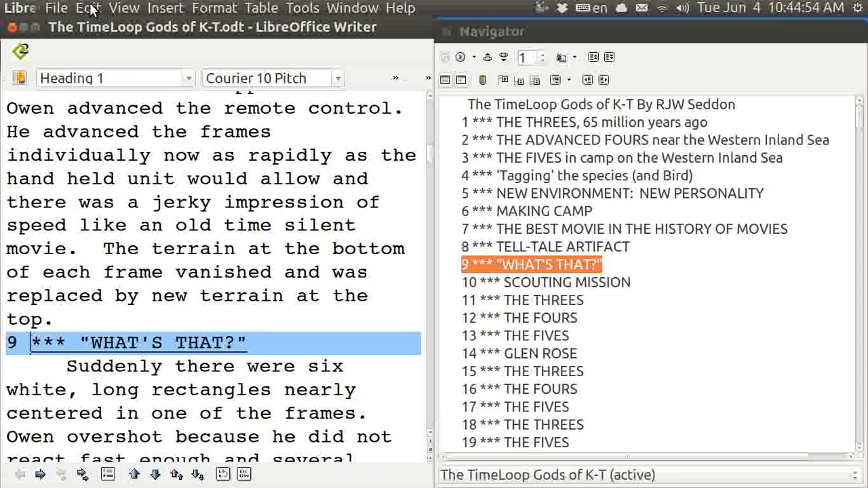
left_click(59, 10)
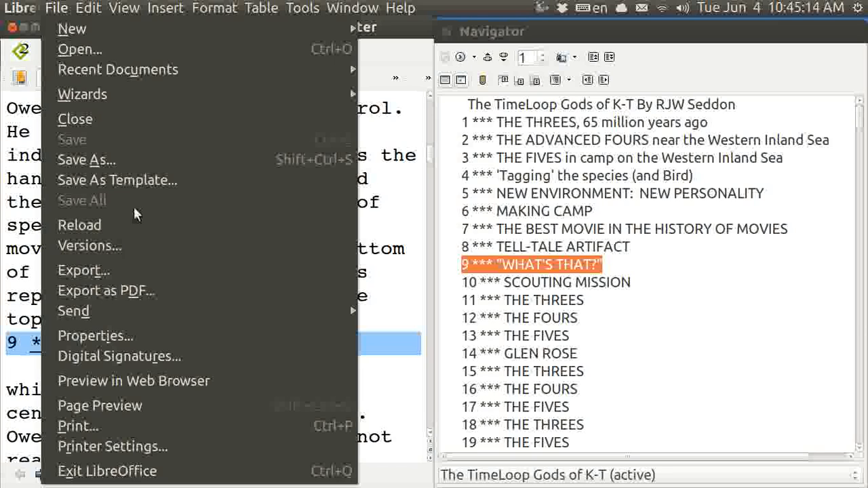
mouse_move(51, 31)
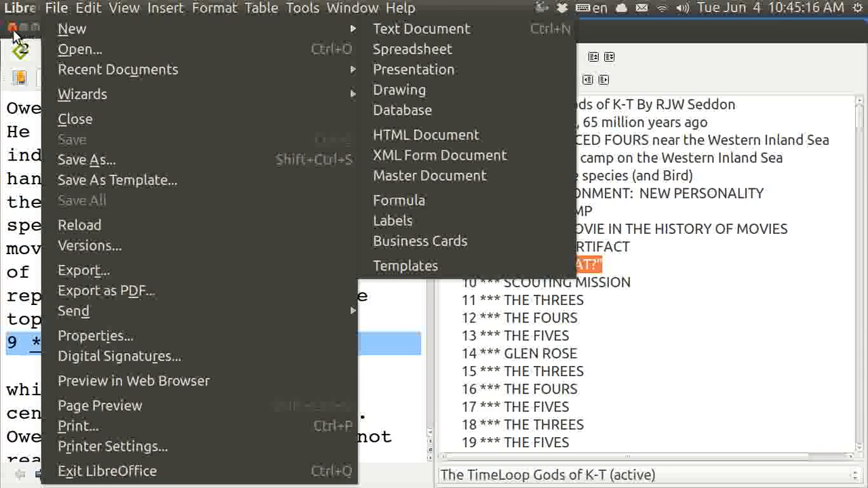
left_click(11, 29)
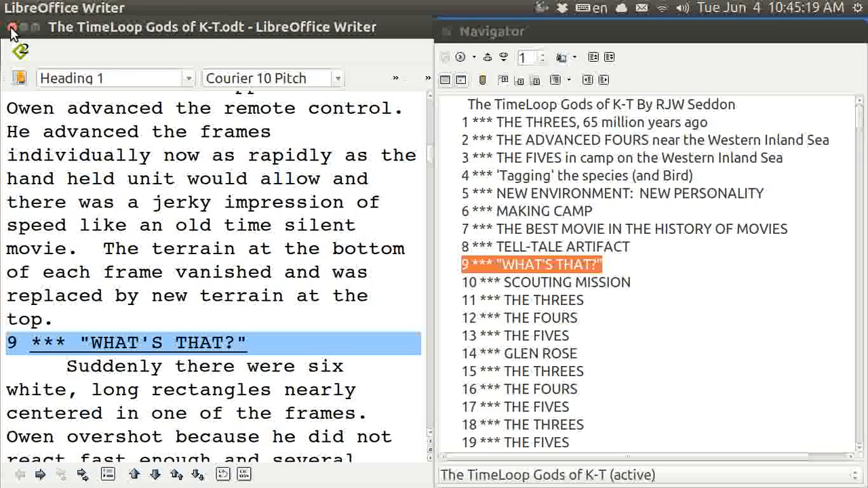
- Close the manuscript document and launch calibre
left_click(11, 29)
left_click(12, 29)
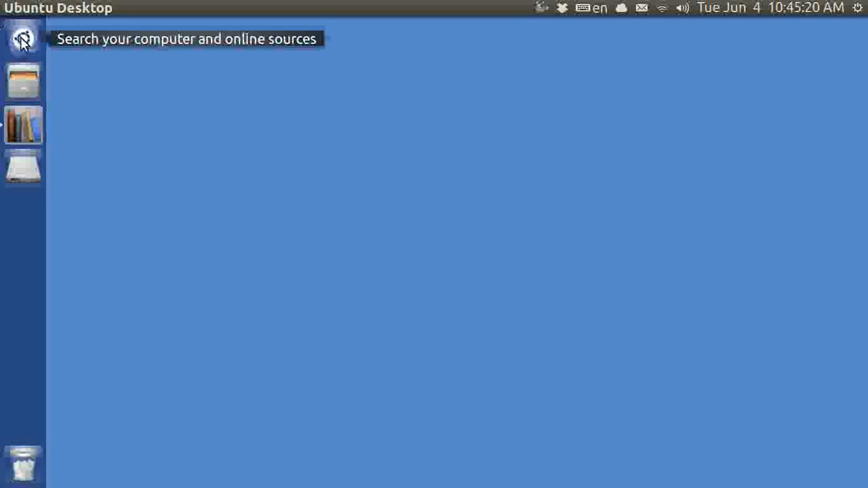
left_click(22, 39)
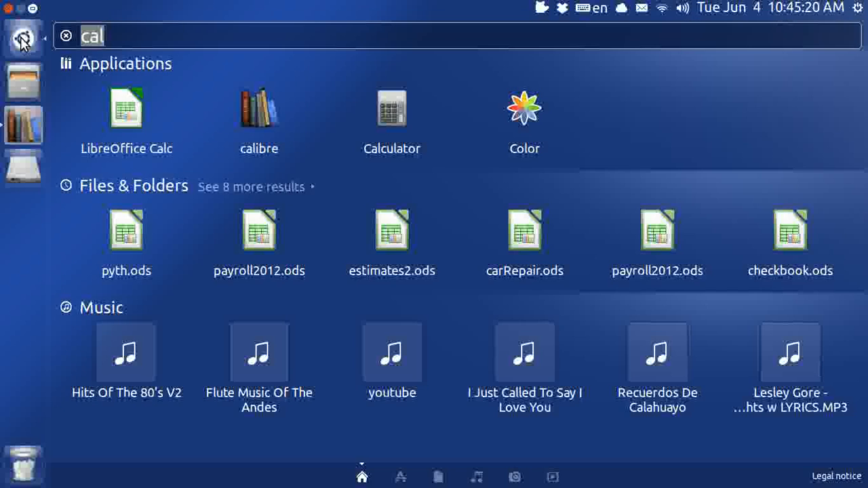
left_click(259, 112)
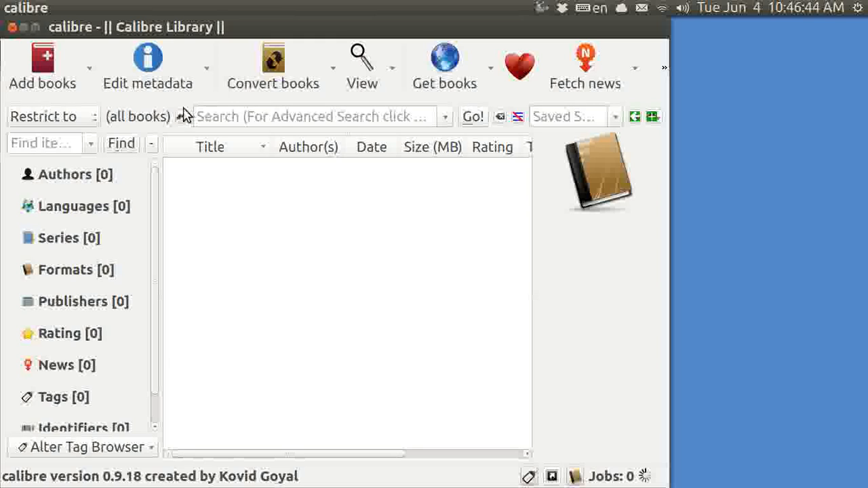
- Add The TimeLoop Gods of K-T.odt to the calibre library and view its metadata without changing it
left_click(58, 73)
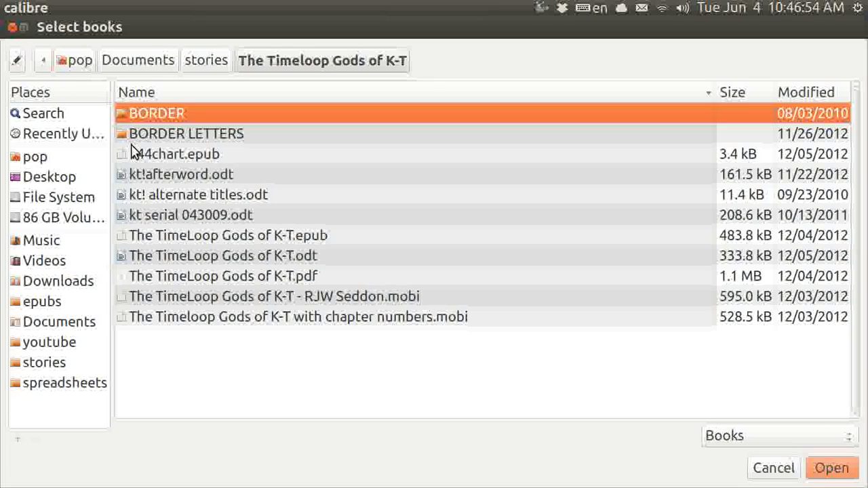
left_click(193, 260)
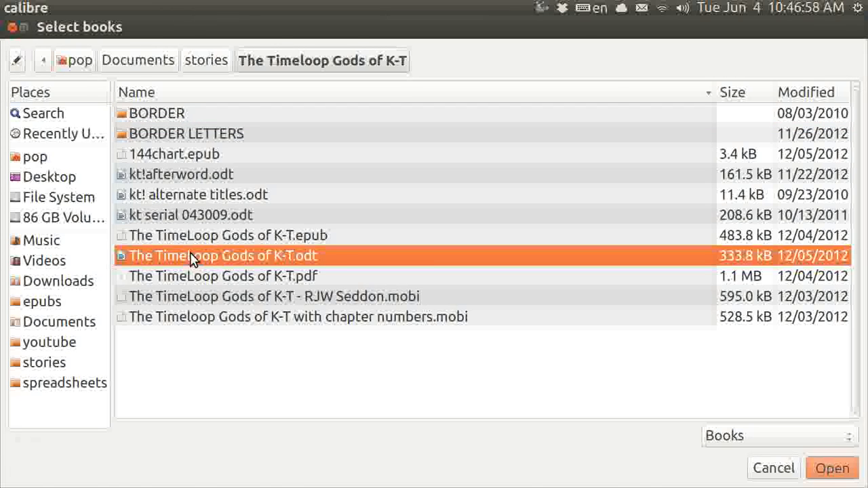
double_click(193, 261)
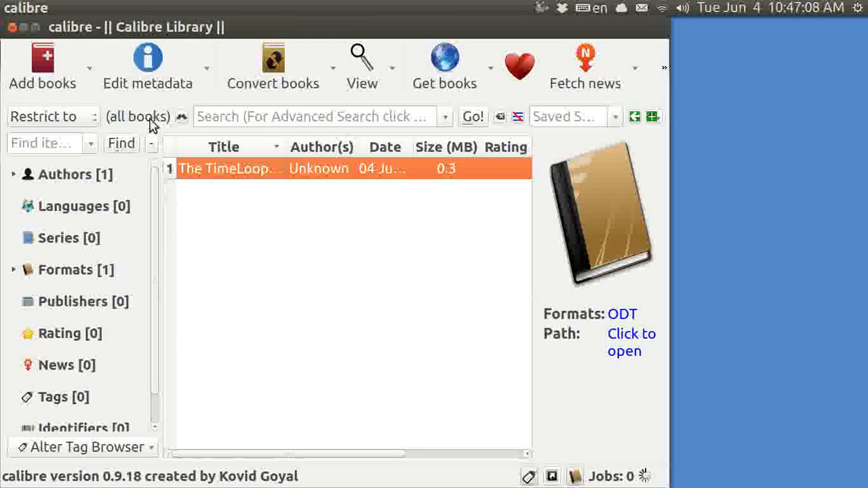
left_click(153, 83)
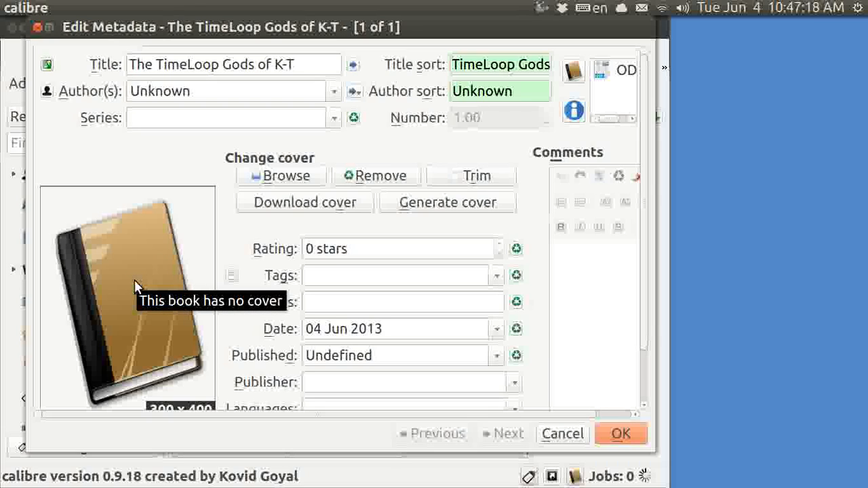
left_click(561, 434)
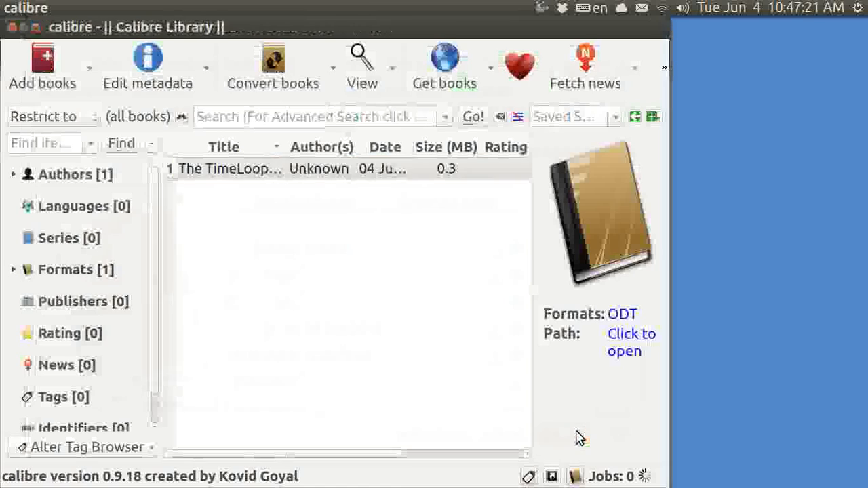
- Convert The TimeLoop Gods of K-T from ODT to MOBI, keeping the other conversion settings at their defaults
left_click(278, 73)
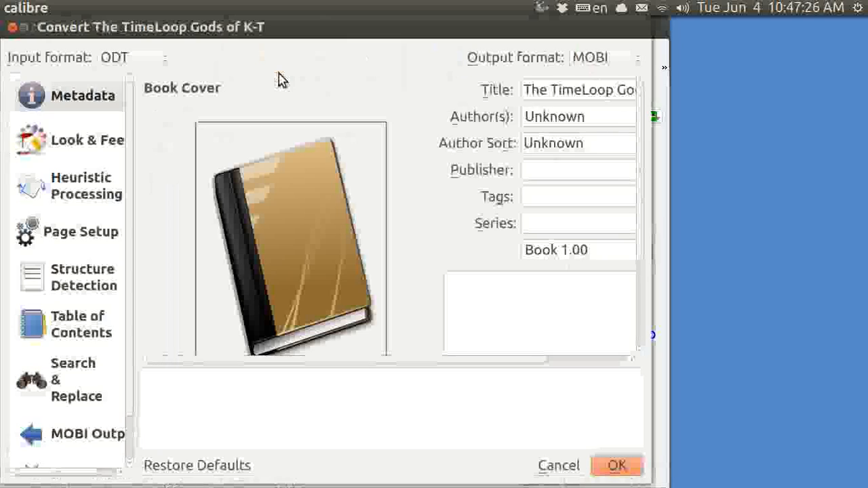
left_click(640, 65)
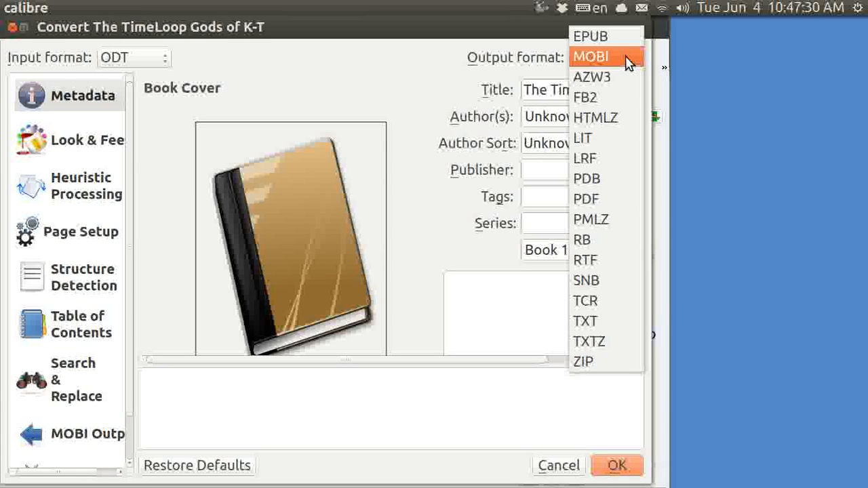
left_click(629, 60)
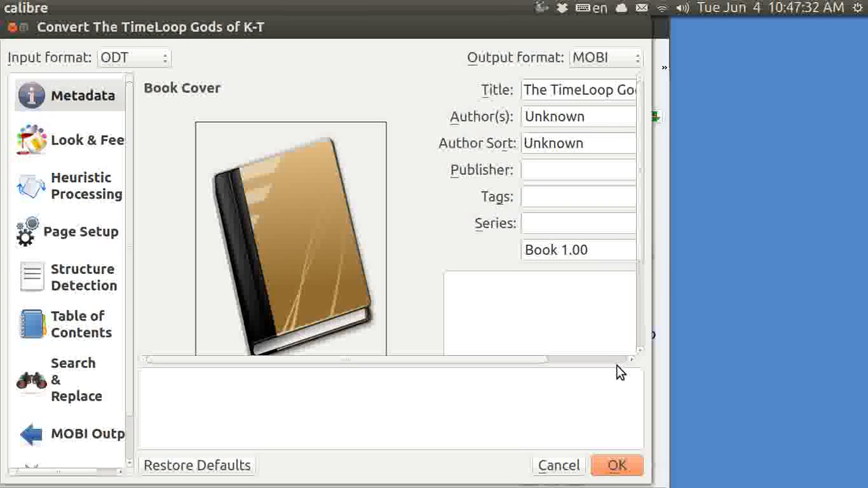
left_click(616, 465)
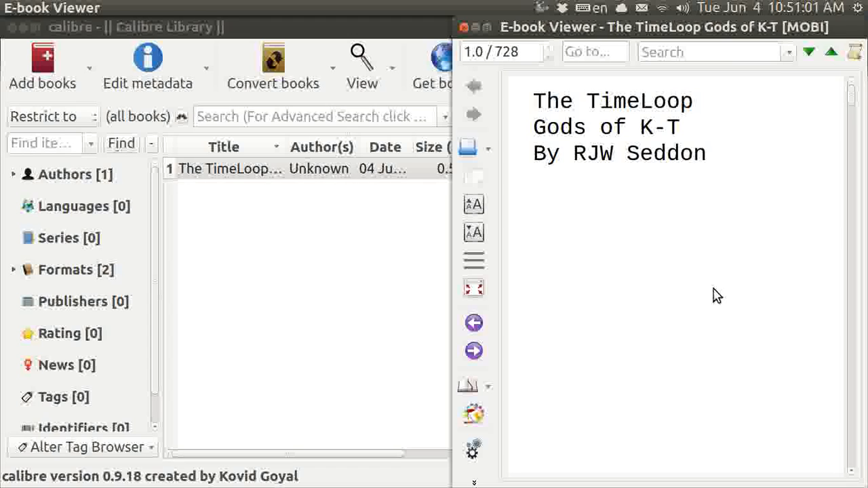
- Page through the opening pages of the converted MOBI book to check its title, chapter heading and text layout, and close the viewer
scroll(715, 293, "down", 1)
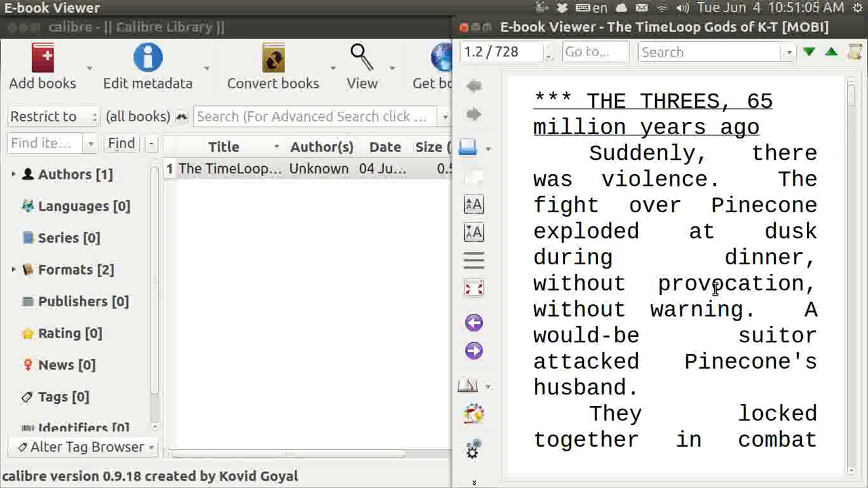
scroll(716, 289, "down", 1)
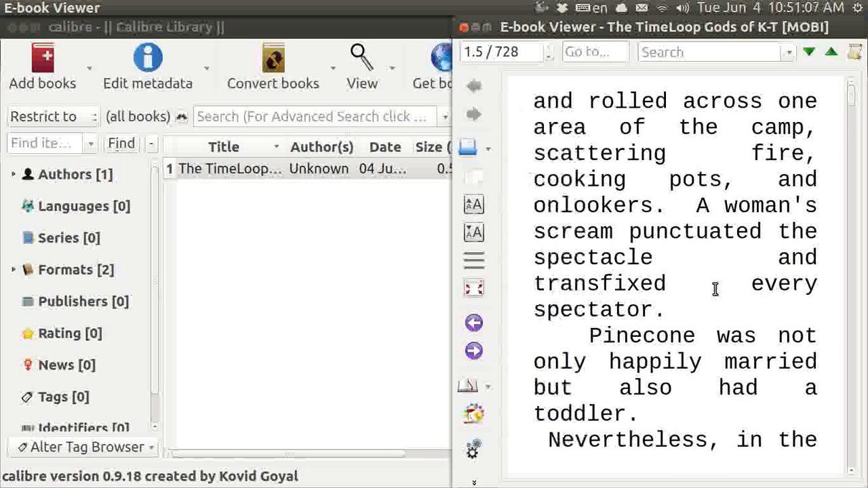
scroll(715, 290, "down", 1)
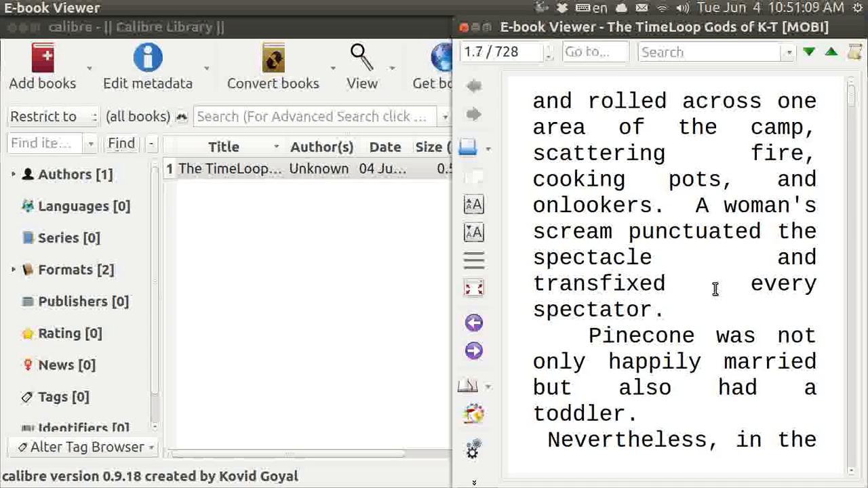
scroll(715, 289, "down", 1)
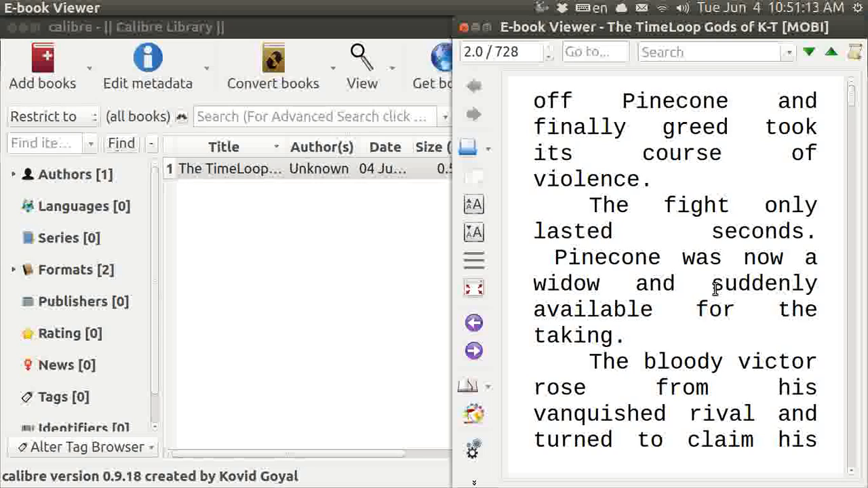
scroll(715, 290, "down", 1)
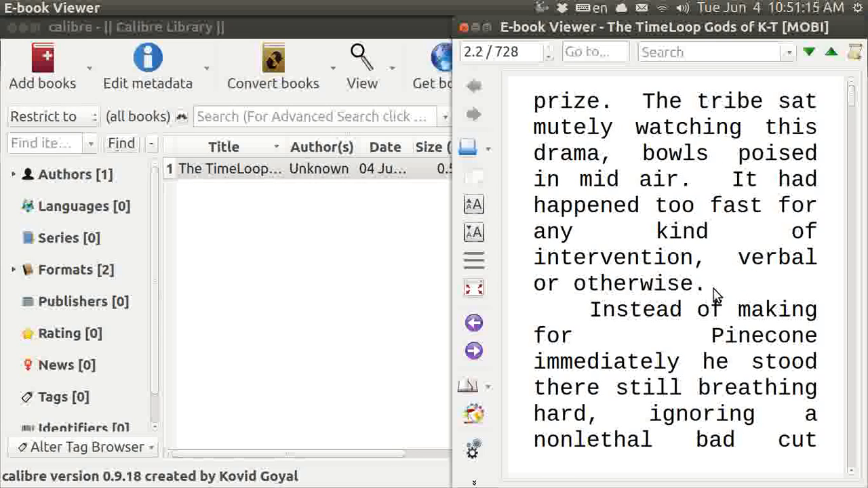
scroll(715, 297, "down", 1)
scroll(715, 290, "down", 1)
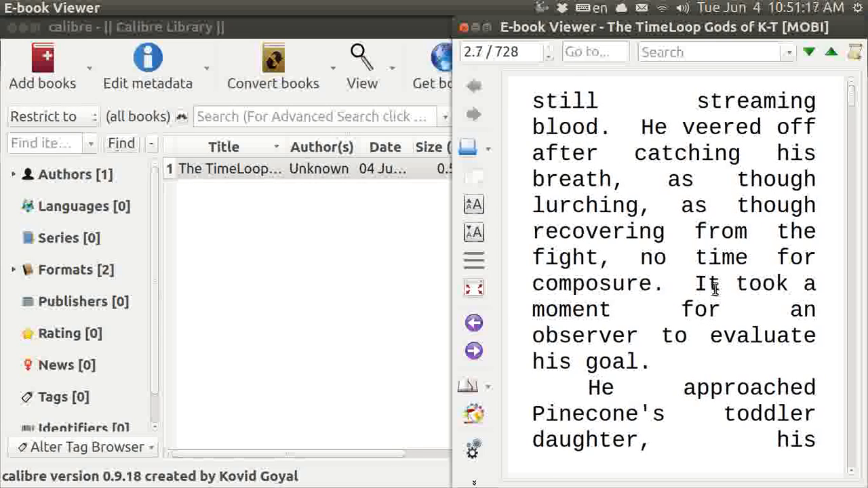
scroll(715, 289, "down", 1)
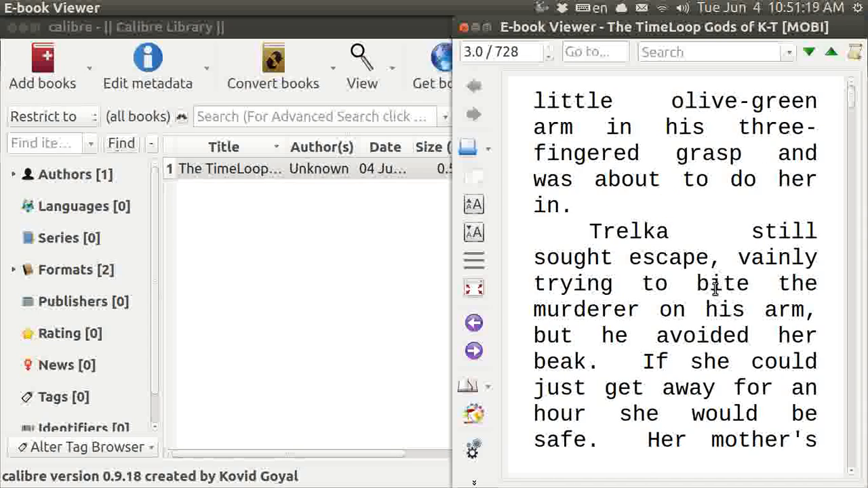
scroll(715, 288, "down", 1)
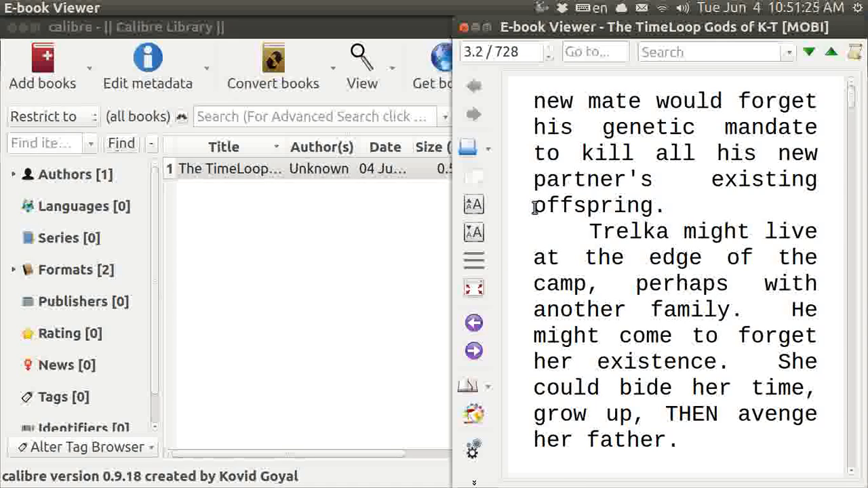
left_click(475, 351)
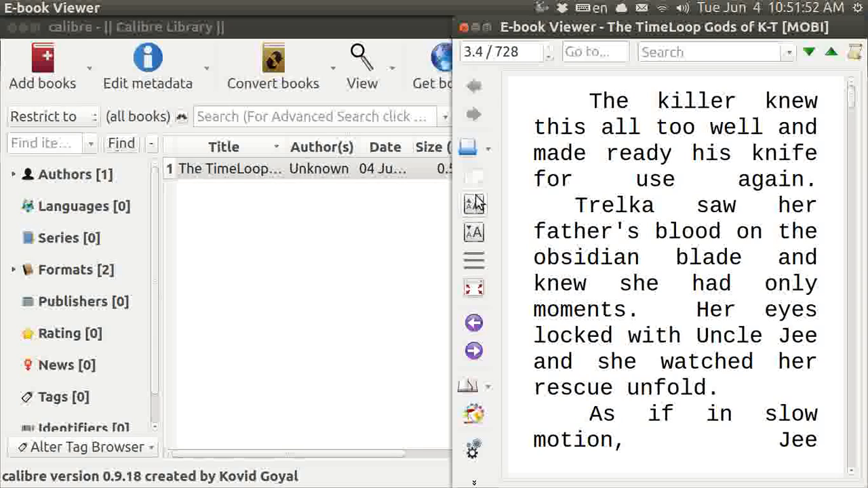
left_click(464, 28)
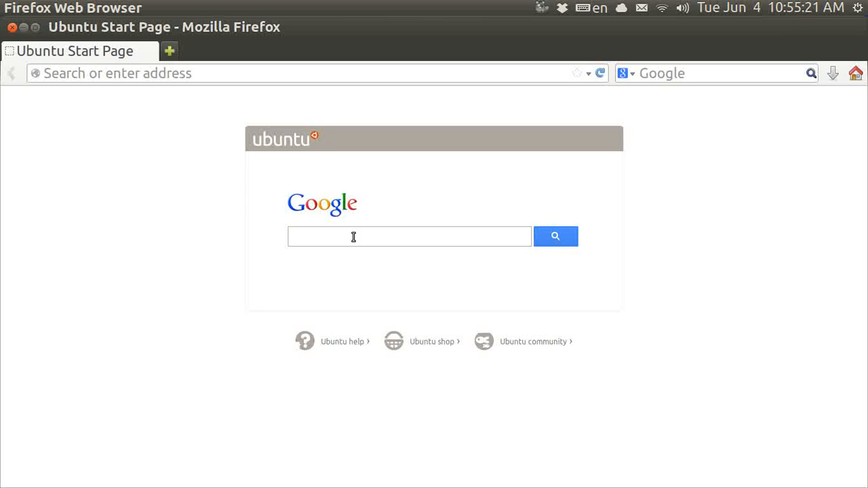
- Search Google for the book author's name, using the previously entered full name as the query
type("r")
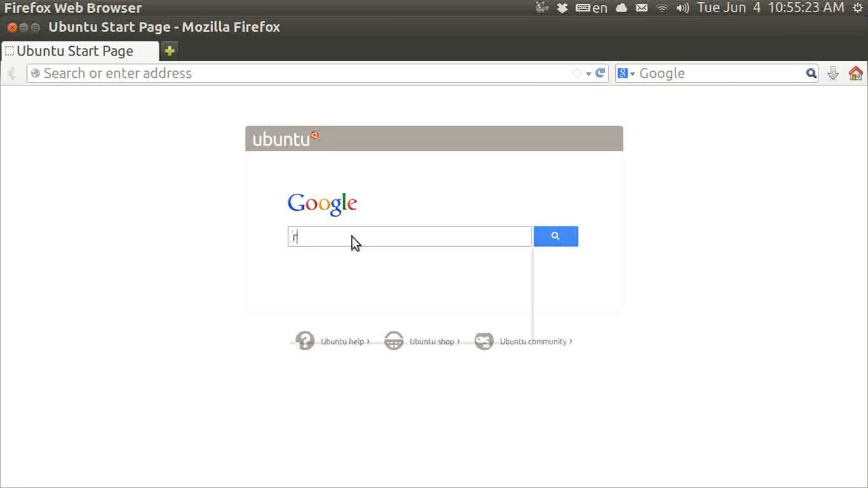
type("jwsedd")
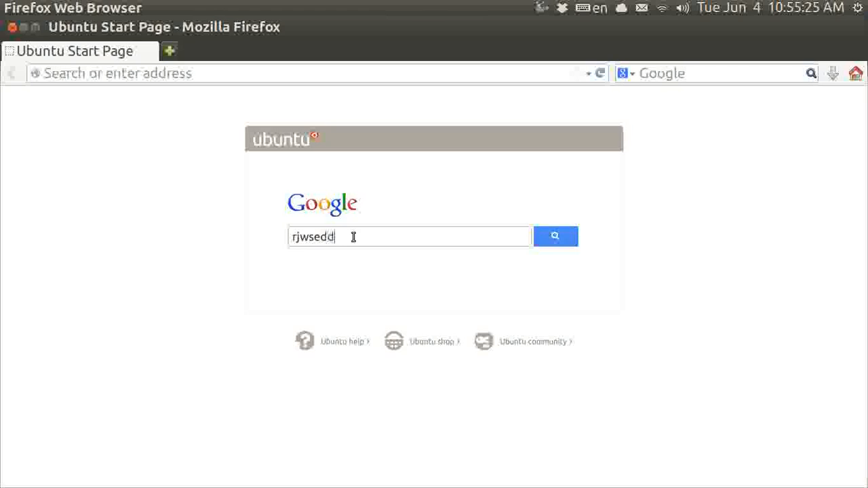
key("BackSpace")
key("BackSpace")
key("BackSpace")
key("BackSpace")
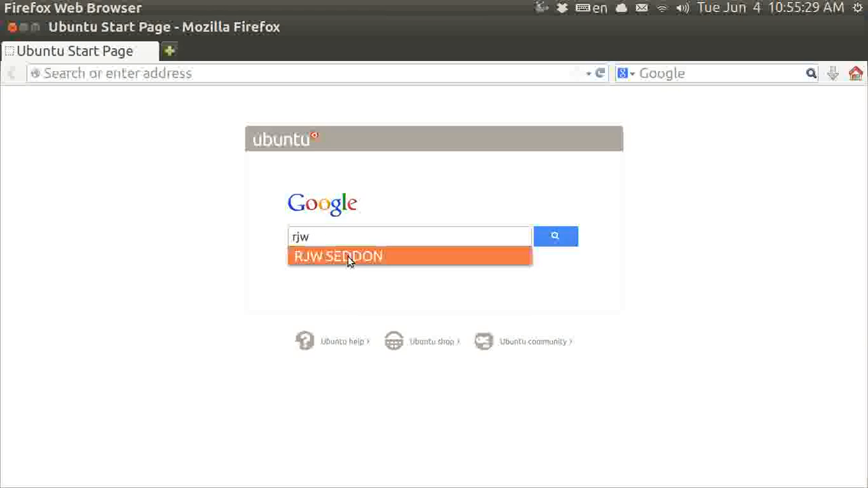
left_click(348, 257)
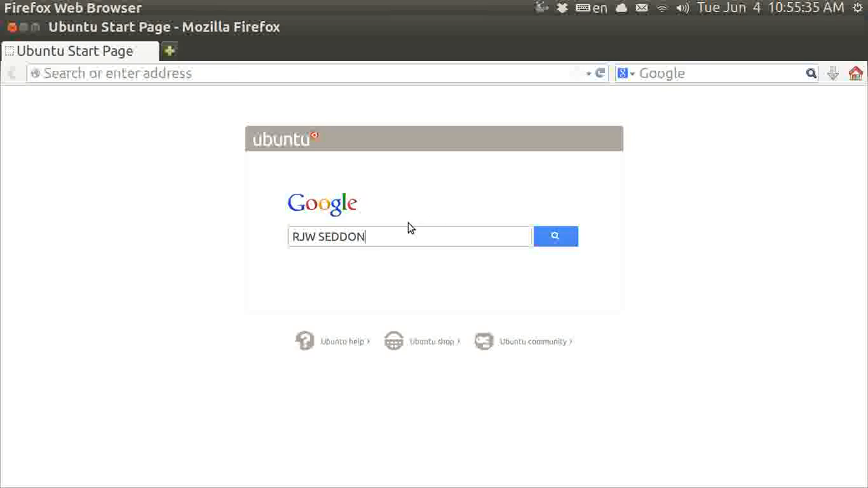
left_click(556, 238)
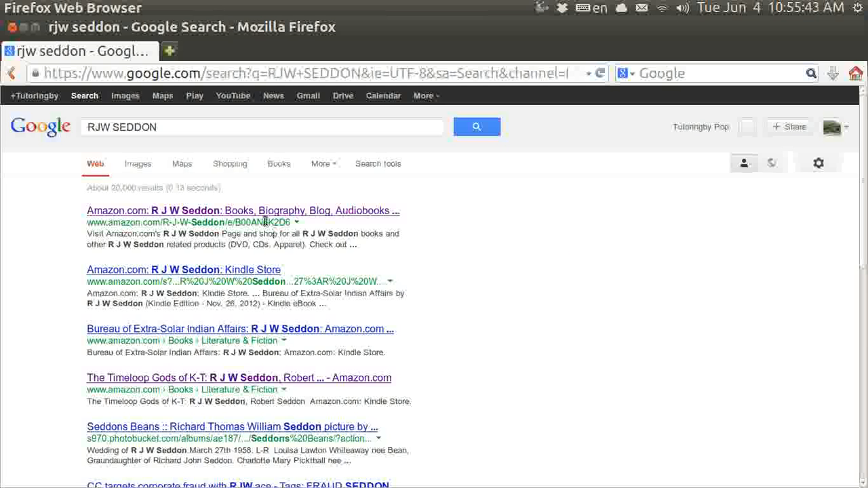
- From the author's Amazon page, open the Kindle edition of The Timeloop Gods of K-T and its Look Inside preview
left_click(256, 213)
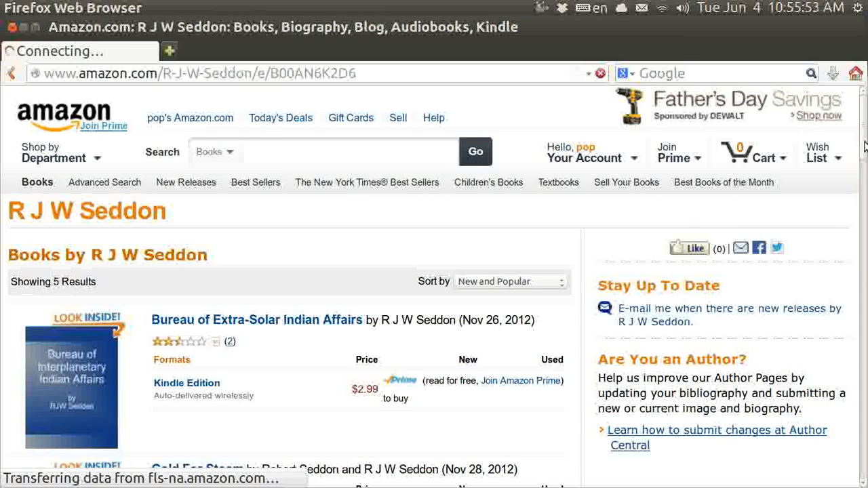
left_click_drag(861, 145, 862, 275)
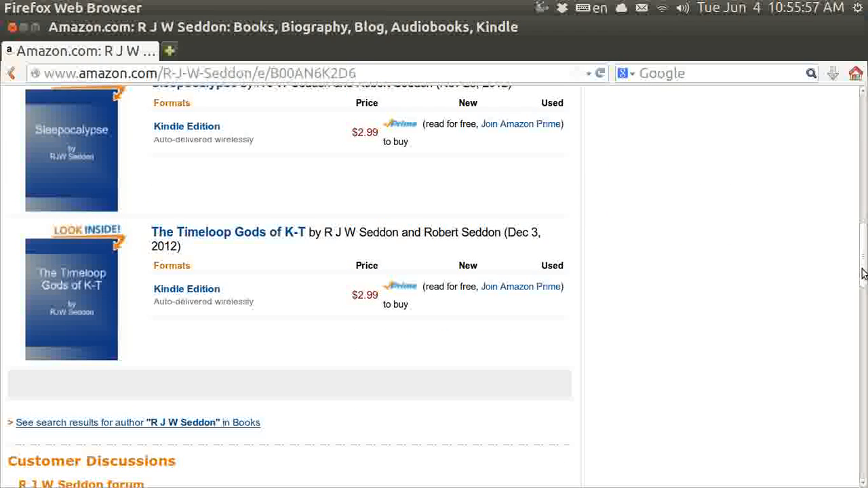
left_click(88, 266)
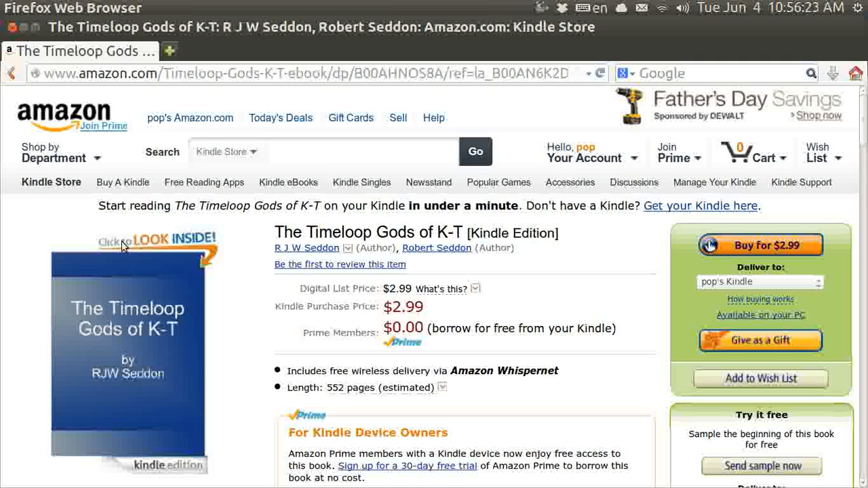
left_click(148, 242)
left_click(150, 242)
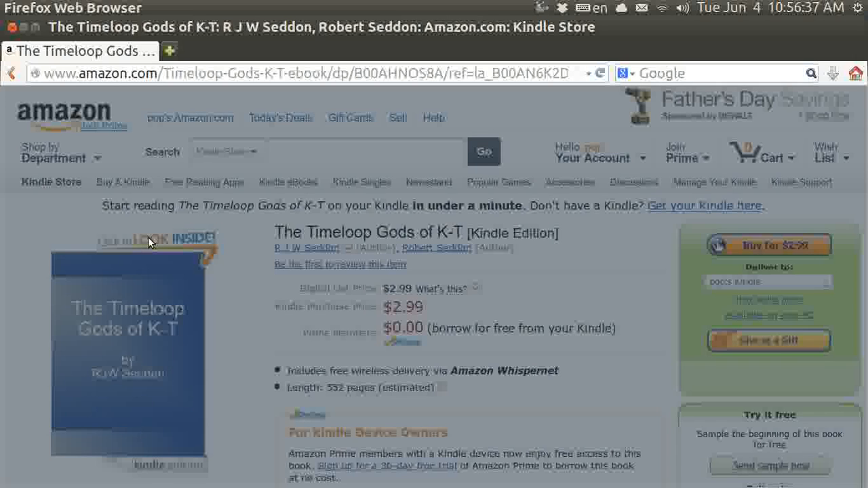